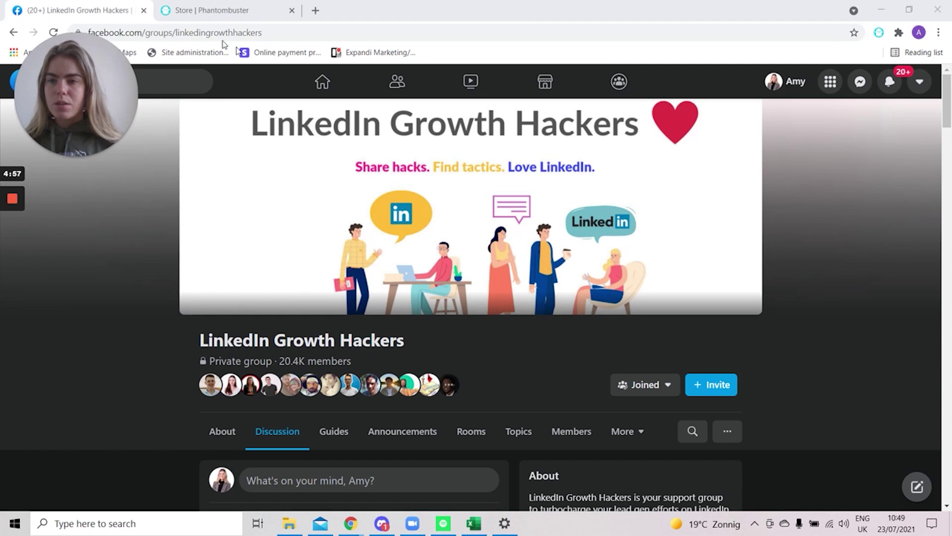
Return to the PhantomBuster store and bring up its Facebook phantoms from the top
left_click(199, 11)
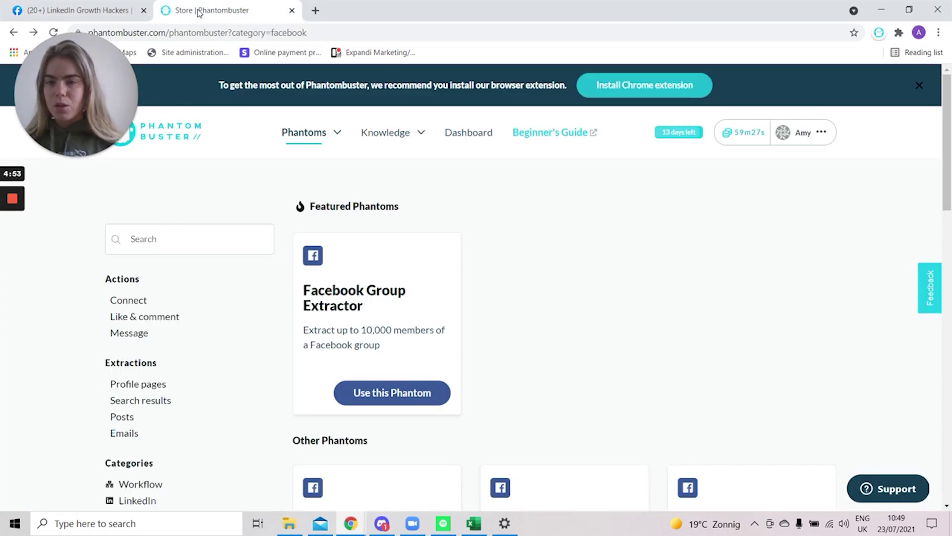
left_click(79, 10)
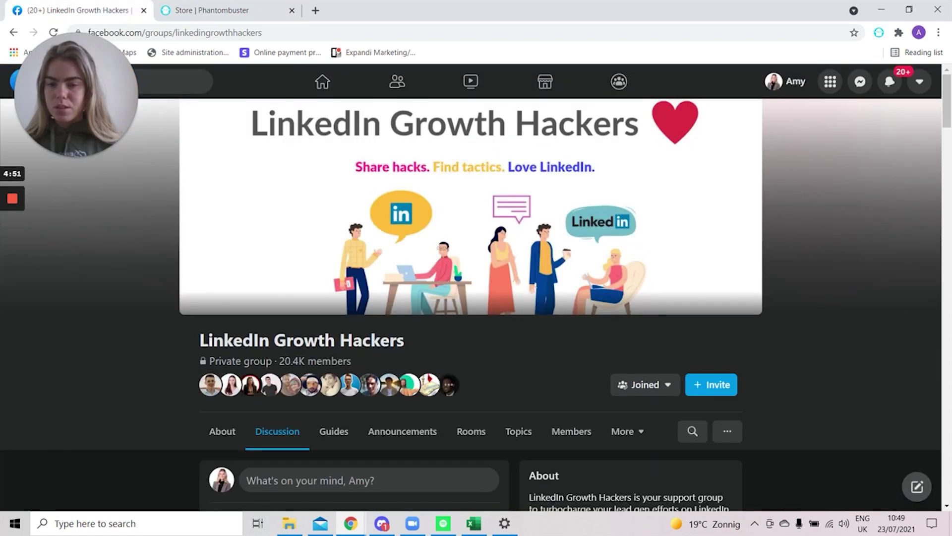
left_click(237, 4)
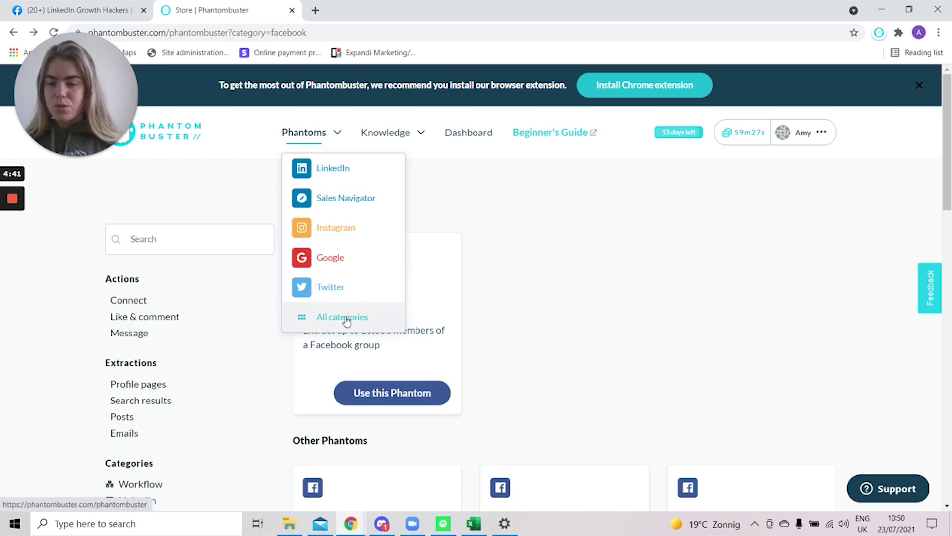
scroll(502, 321, "down", 2)
scroll(502, 320, "down", 3)
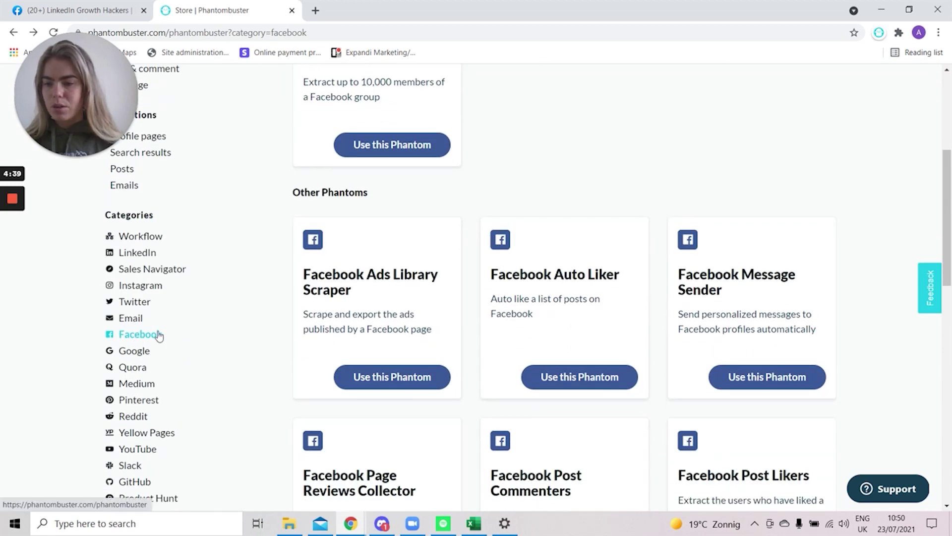
left_click(148, 334)
Start the Facebook Group Extractor setup, then bring up the LinkedIn Growth Hackers group page's context menu
left_click(399, 331)
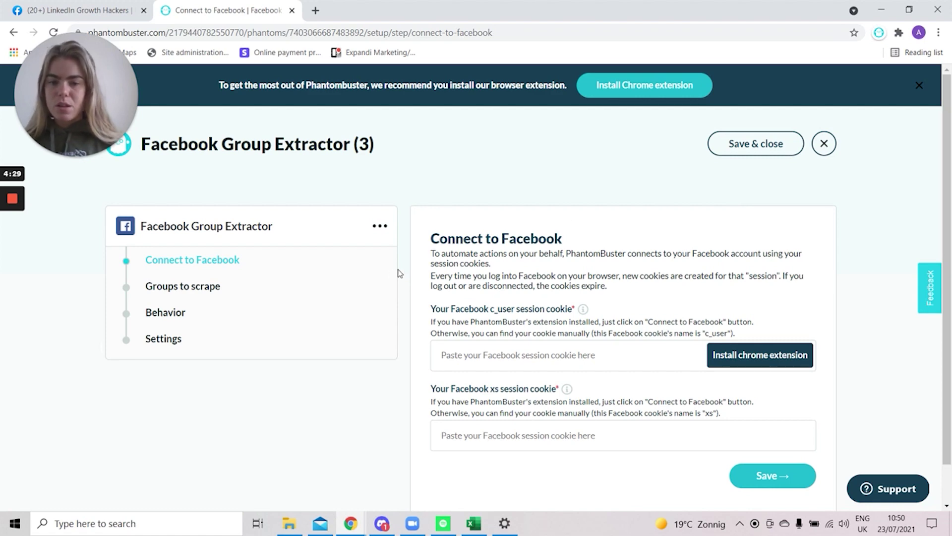
left_click(105, 6)
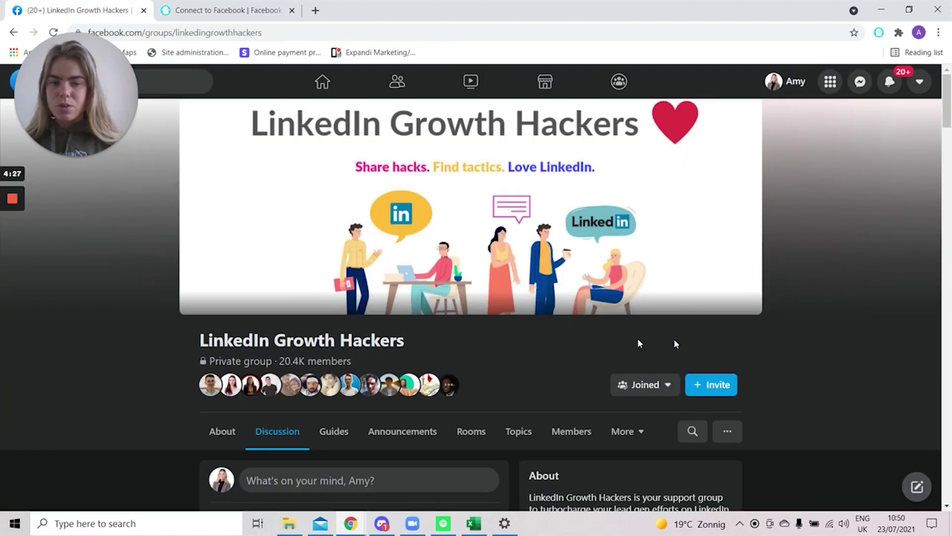
scroll(754, 404, "down", 6)
right_click(760, 380)
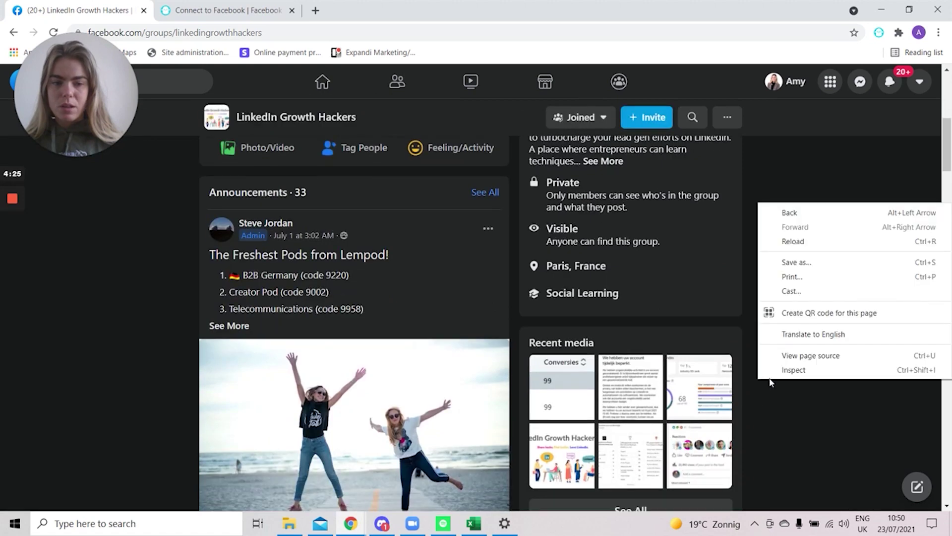
Inspect the Facebook page and show the facebook.com c_user cookie's value in DevTools Application
left_click(788, 370)
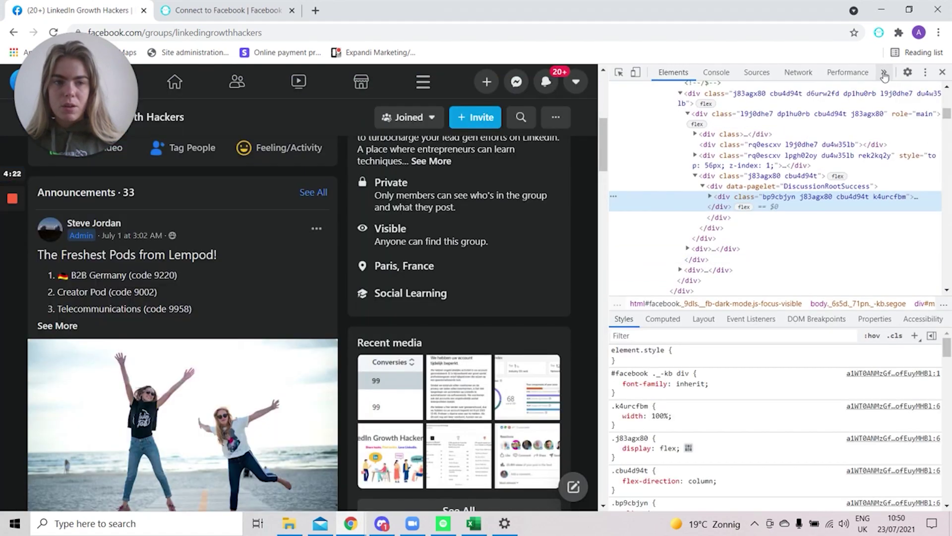
left_click(884, 72)
left_click(901, 106)
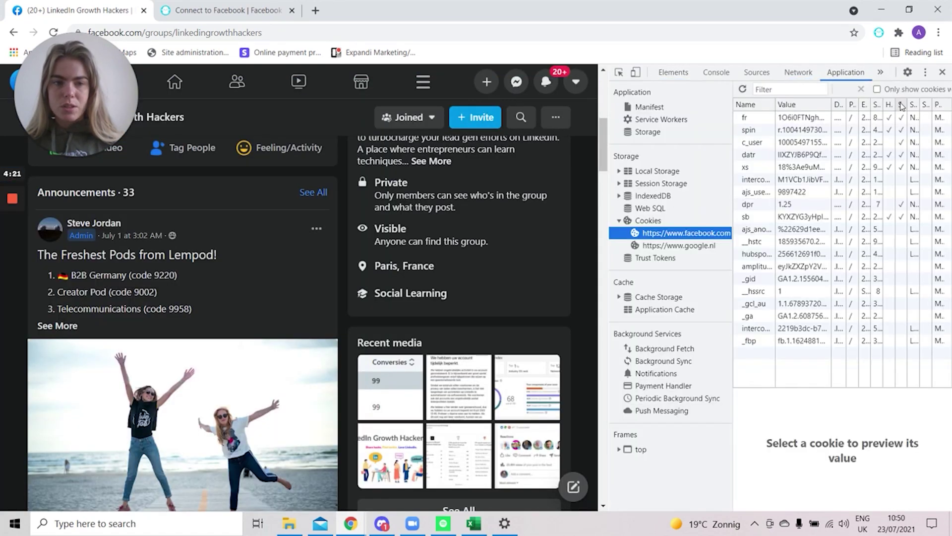
left_click(278, 10)
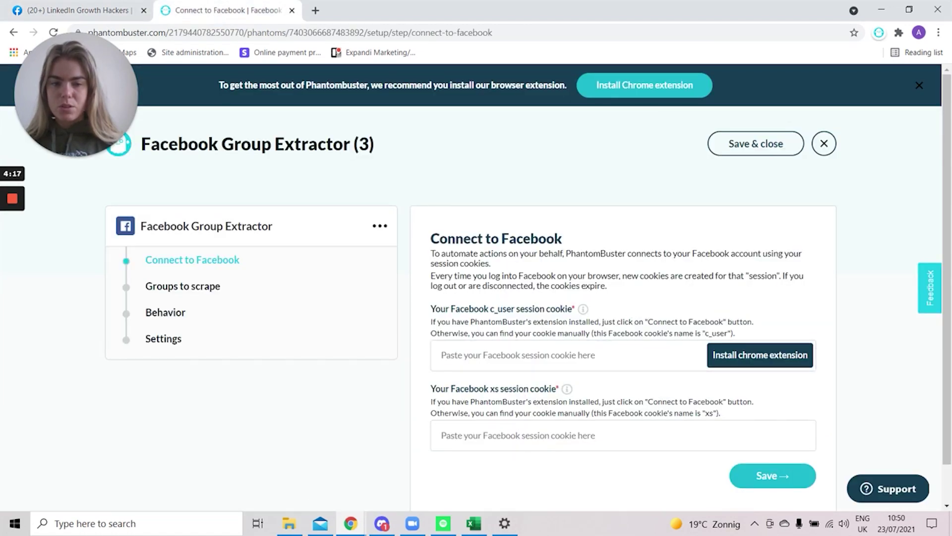
left_click(149, 4)
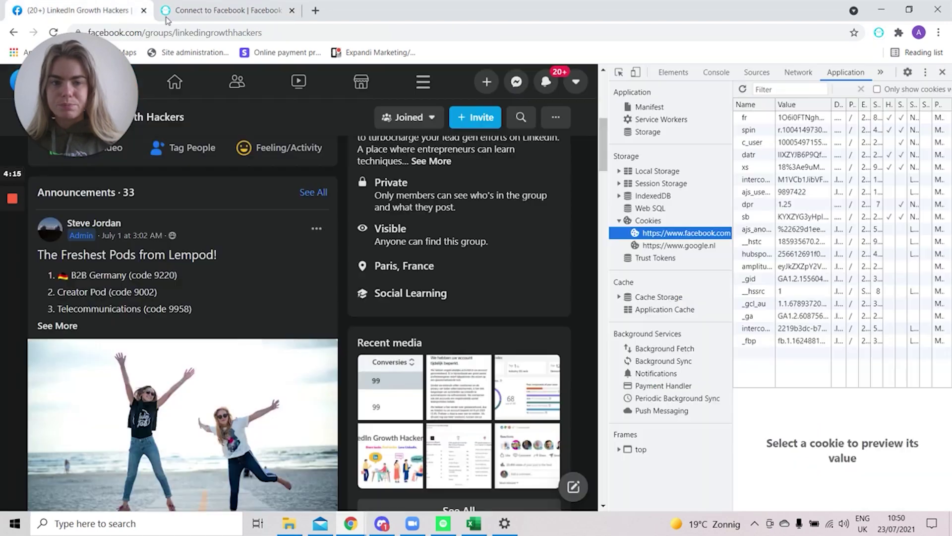
left_click(797, 143)
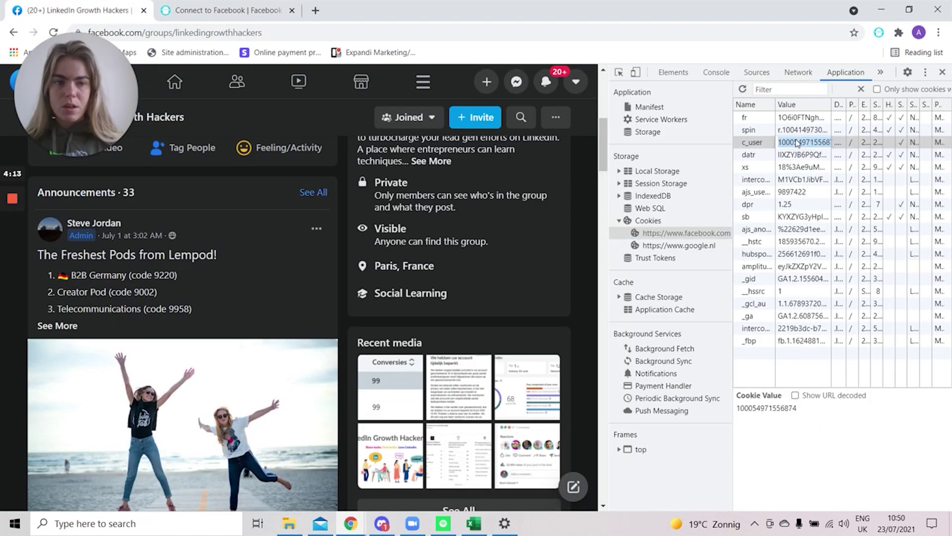
Paste the copied value into PhantomBuster's c_user session cookie field, then return to the cookie list
left_click(244, 5)
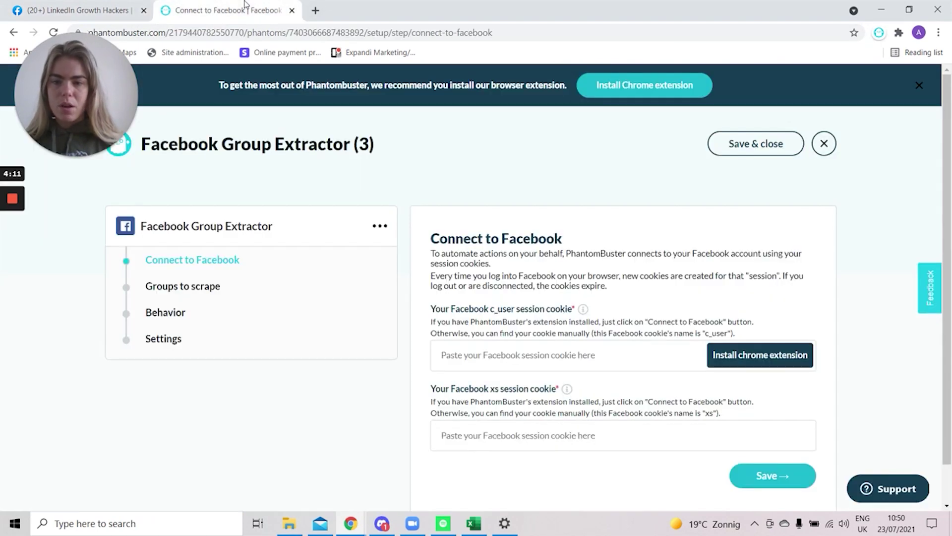
left_click(525, 356)
key("ctrl+v")
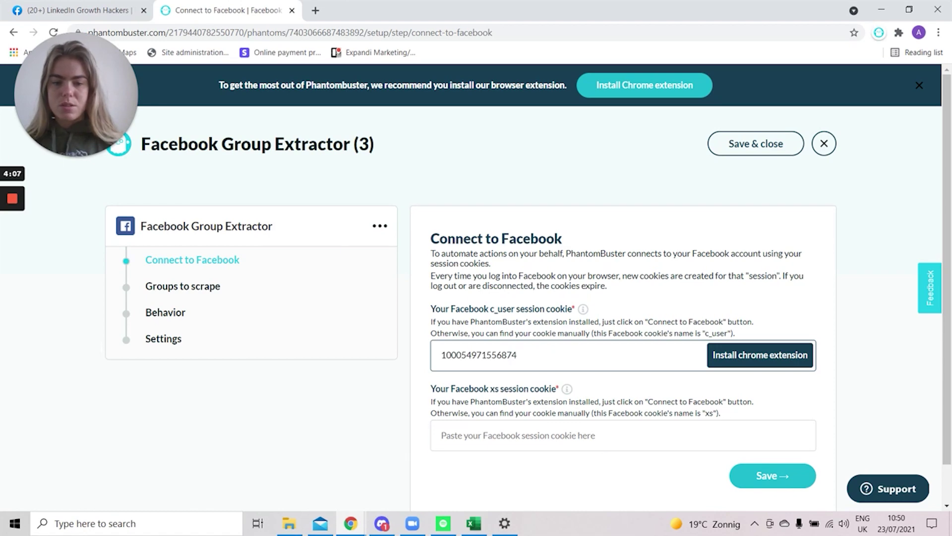
left_click(77, 10)
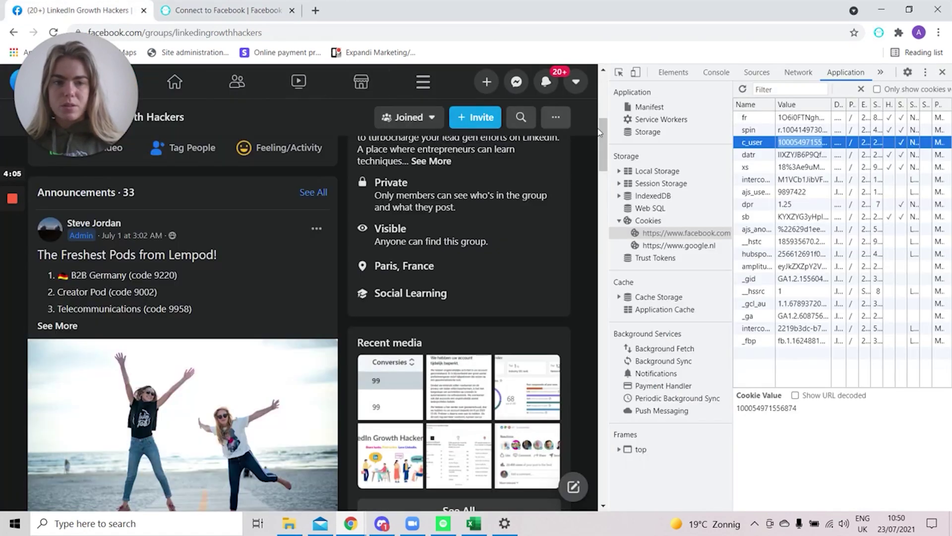
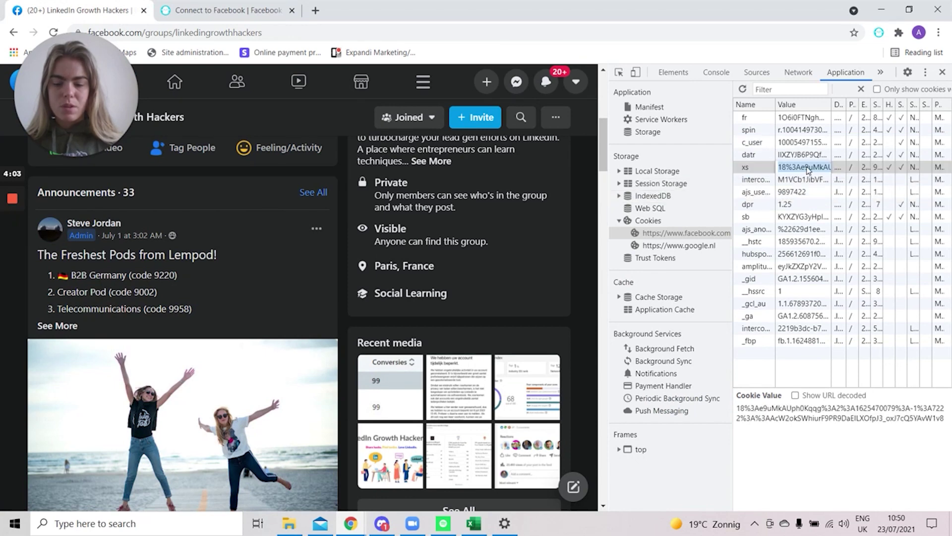
Paste the Facebook xs session cookie into the xs field and save it
left_click(200, 5)
left_click(695, 437)
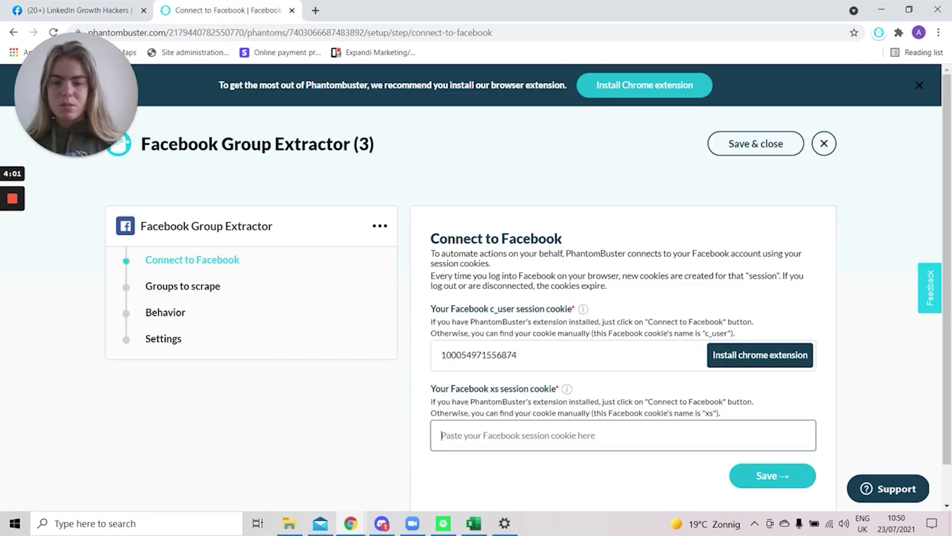
key("ctrl+v")
left_click(760, 472)
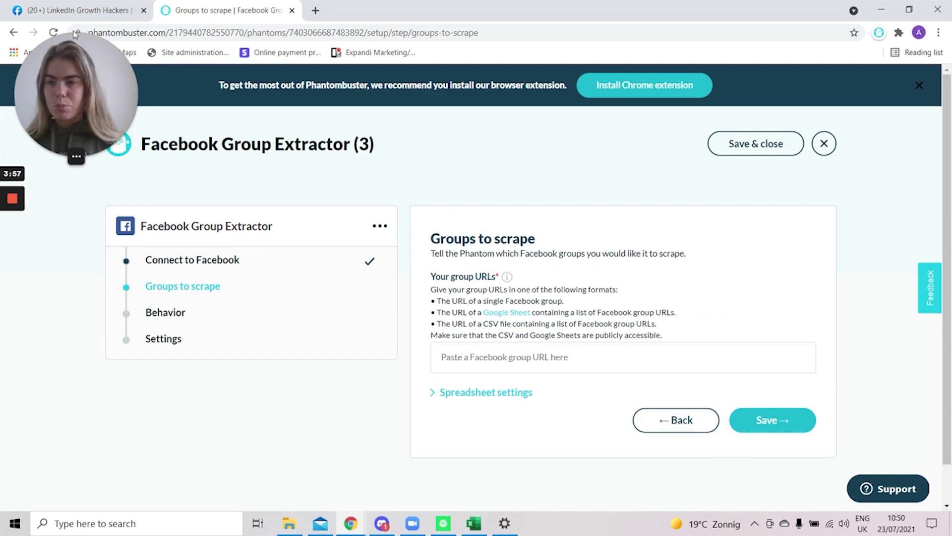
Copy the Growth Hackers Facebook group URL into the groups field and save it
left_click(99, 10)
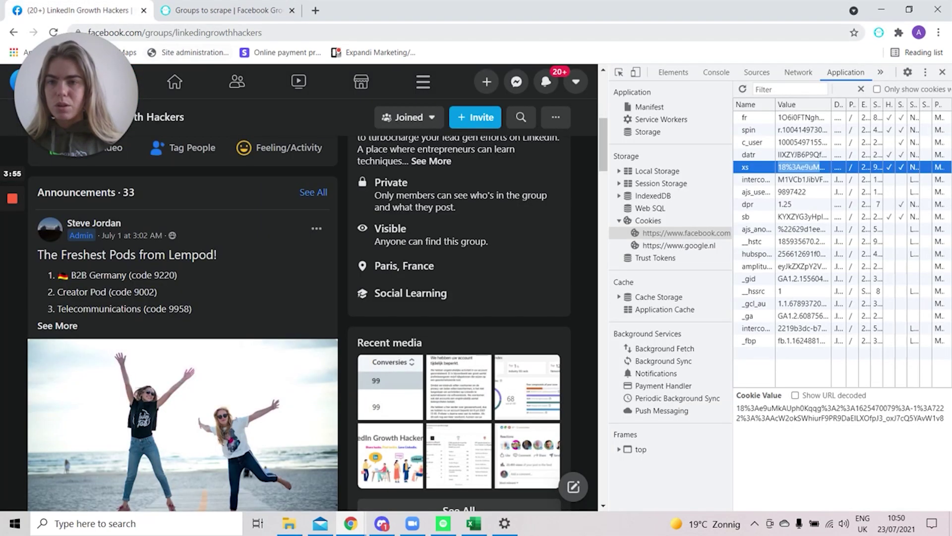
left_click(243, 32)
key("ctrl+c")
left_click(229, 9)
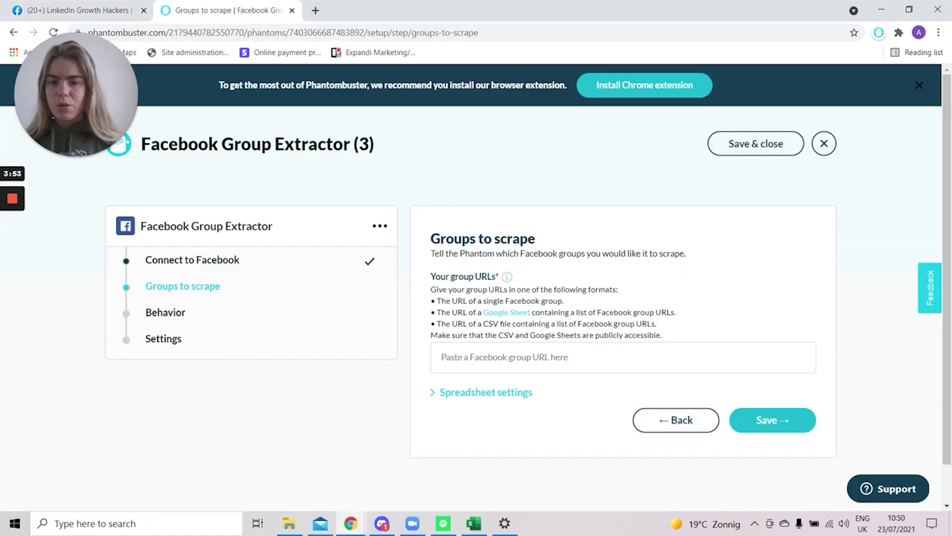
left_click(663, 369)
key("ctrl+v")
left_click(776, 430)
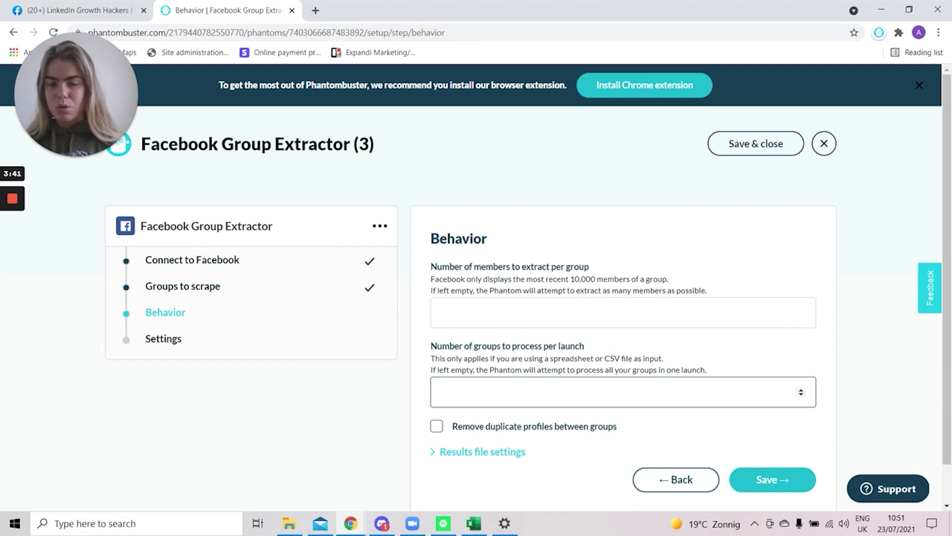
Keep default Behavior, set Launch to Repeatedly, Once per day, and save the setup
left_click(773, 480)
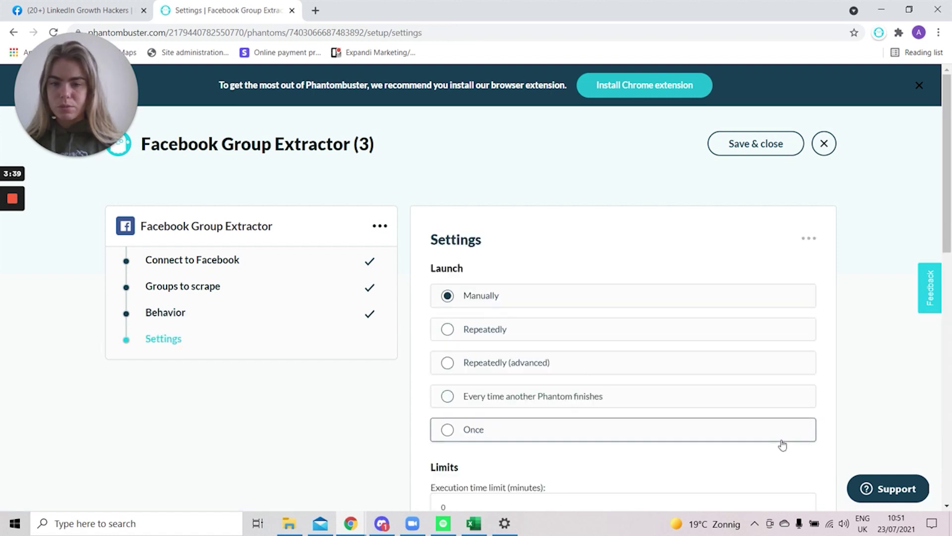
left_click(481, 332)
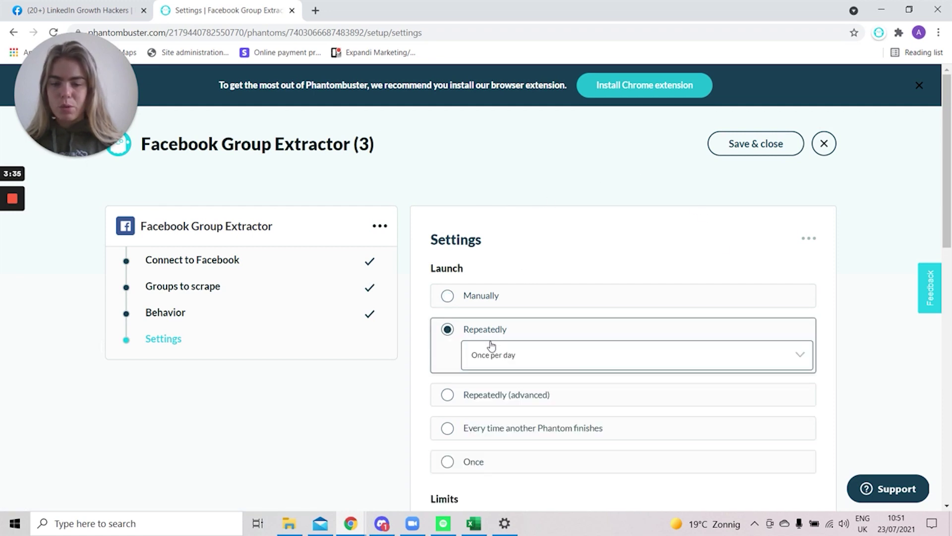
scroll(521, 342, "down", 5)
scroll(525, 215, "down", 2)
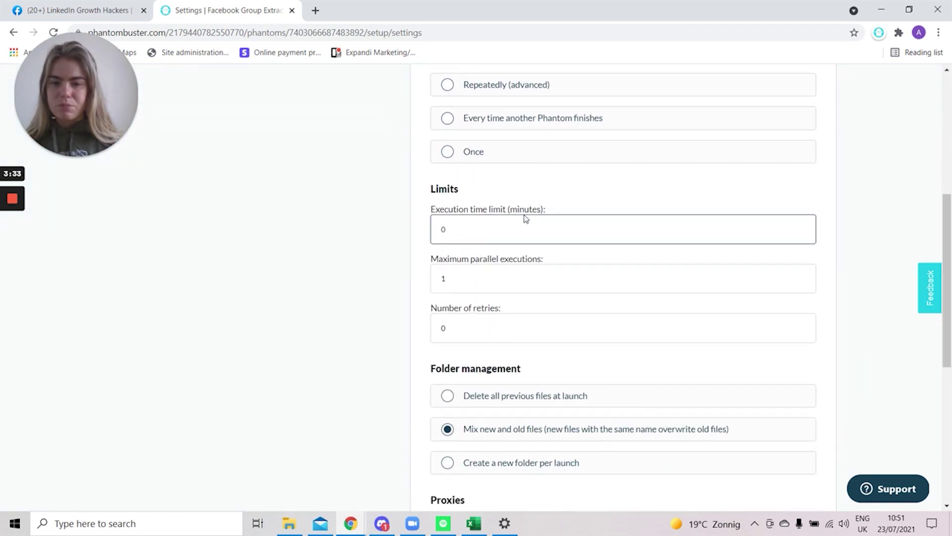
scroll(525, 215, "down", 4)
scroll(523, 217, "down", 3)
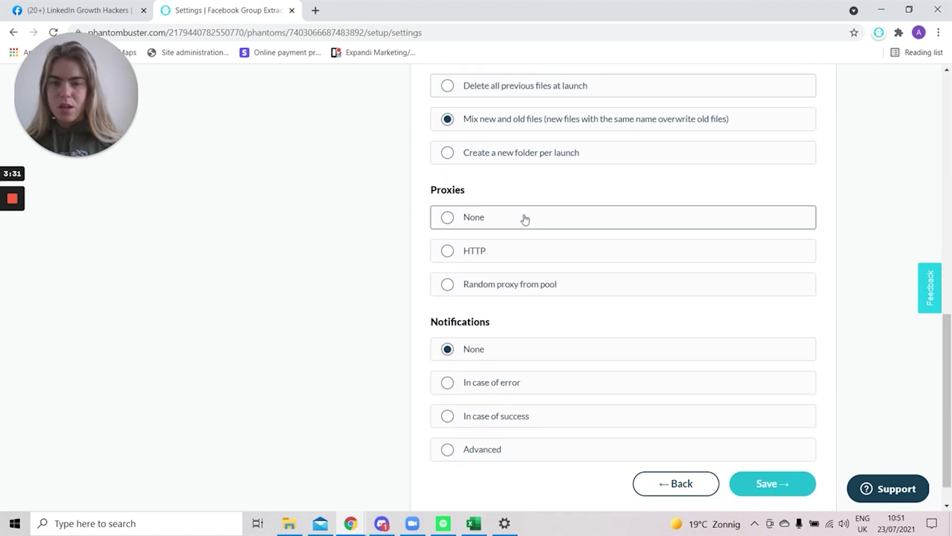
scroll(523, 218, "down", 1)
left_click(758, 449)
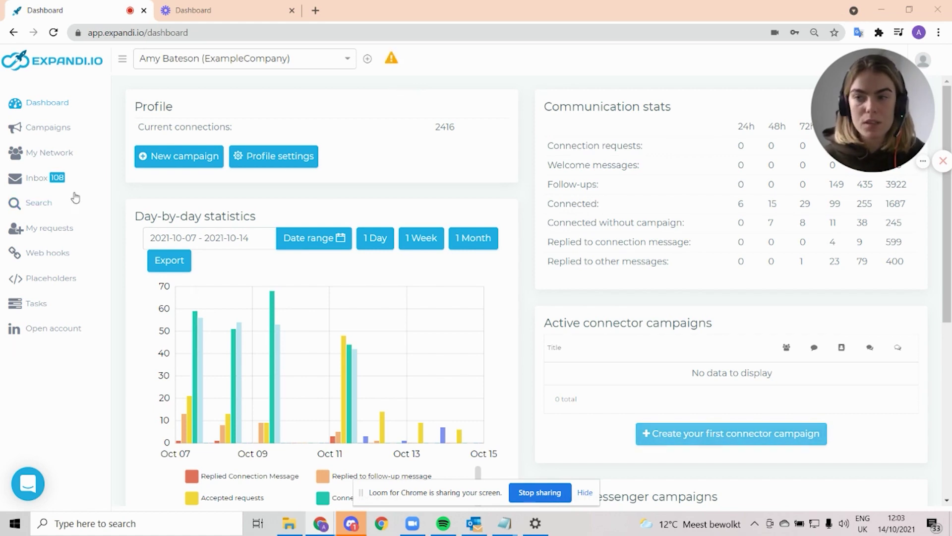
Create a CSV-import search named 'test youtube 1' and drop in contacts.csv
left_click(66, 202)
left_click(775, 133)
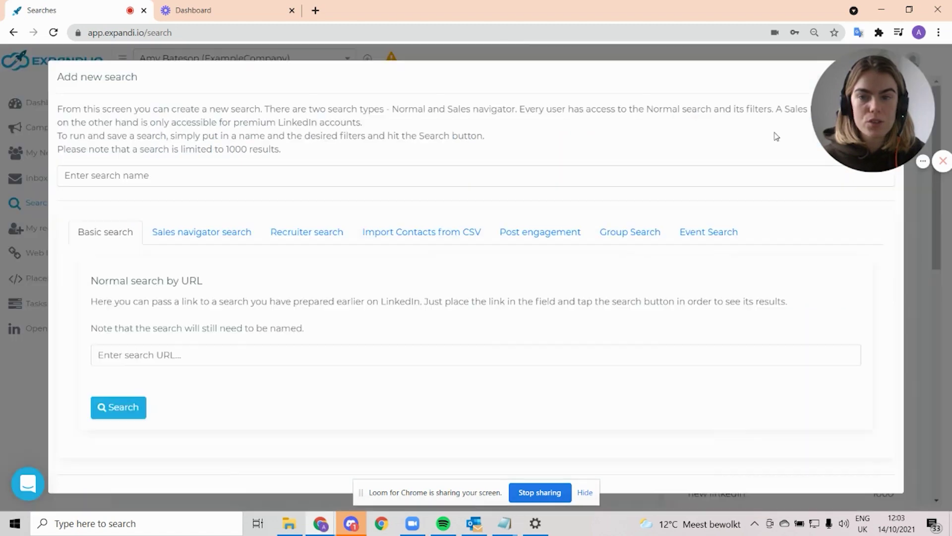
left_click(460, 236)
left_click(411, 177)
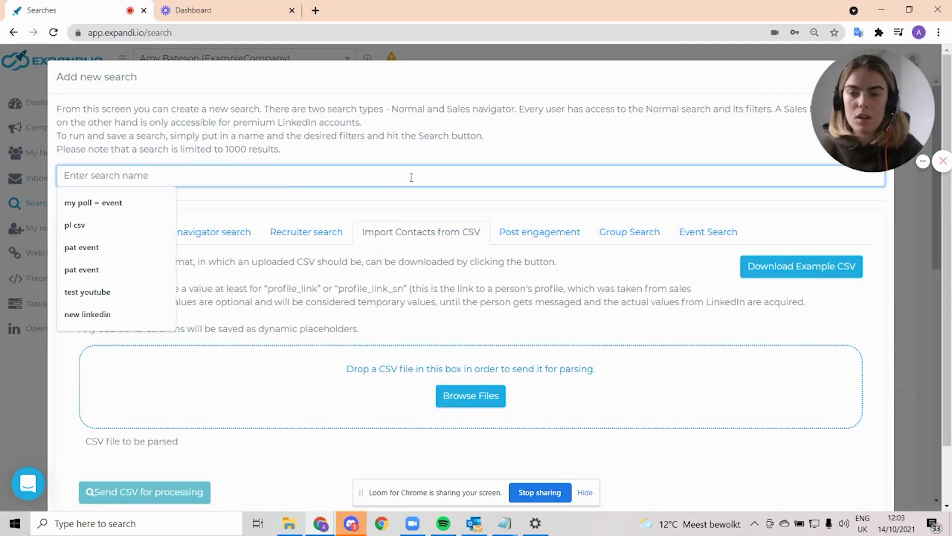
type("test youtube ")
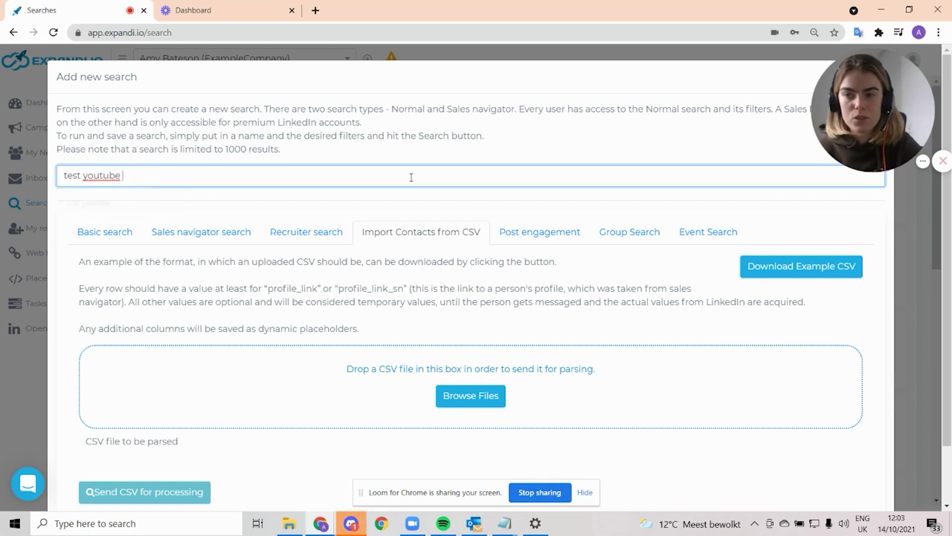
type("1")
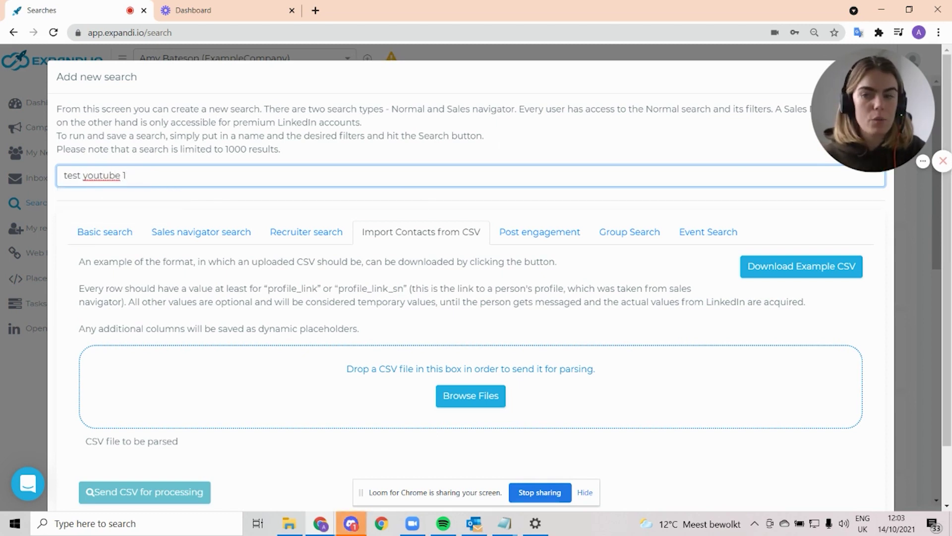
left_click_drag(0, 377, 431, 395)
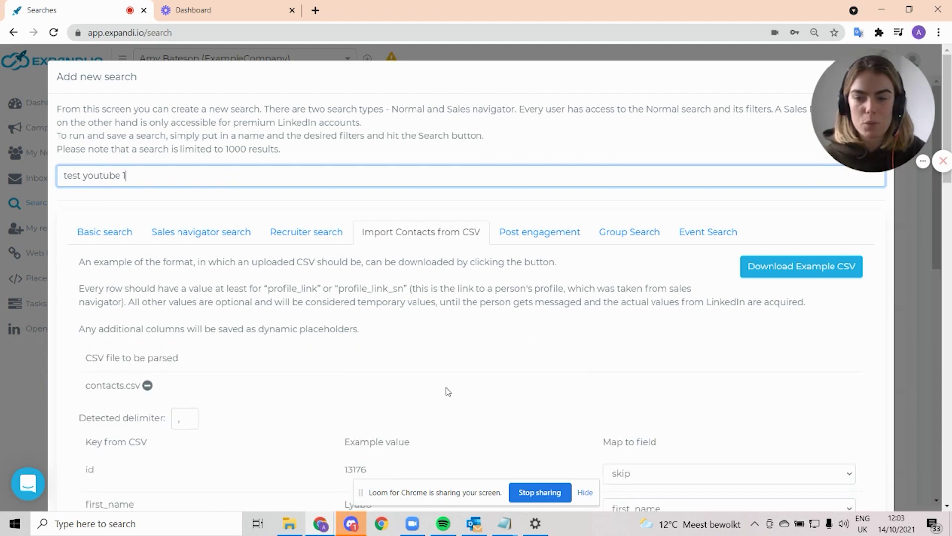
Review the contacts.csv field mapping and send the CSV for processing
scroll(428, 359, "down", 3)
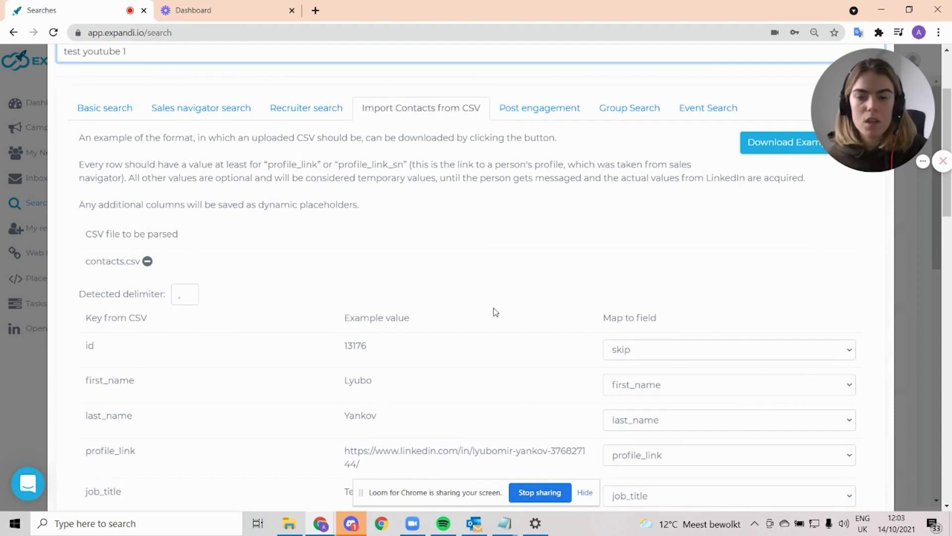
scroll(426, 311, "down", 1)
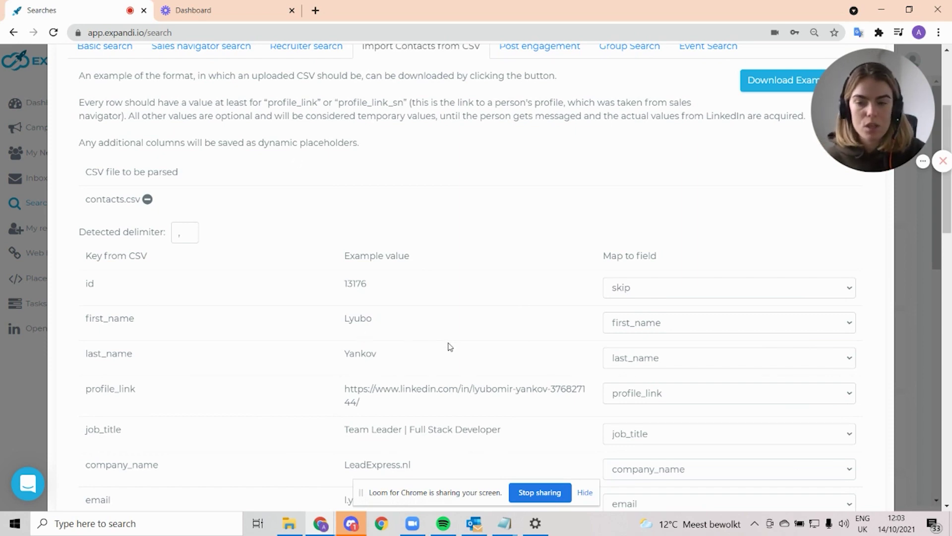
scroll(450, 346, "down", 1)
scroll(425, 355, "down", 1)
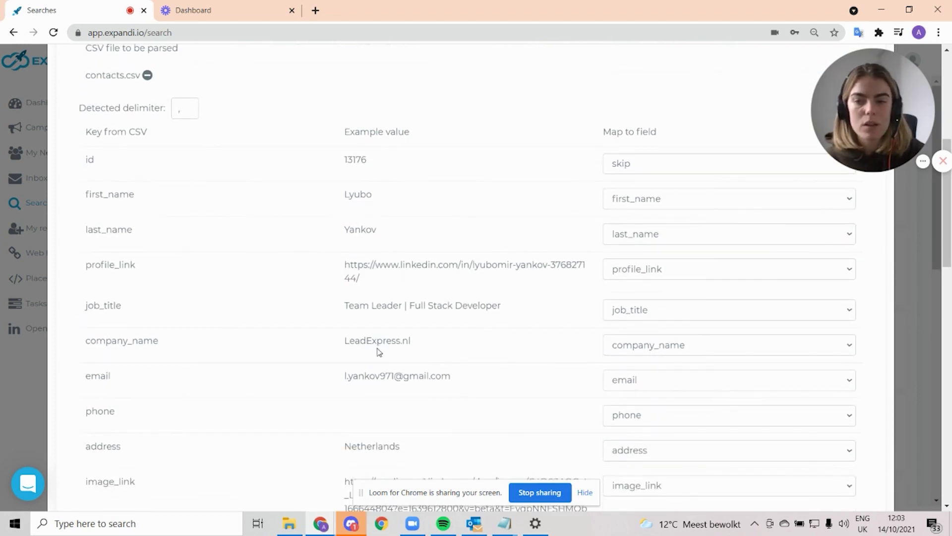
scroll(377, 336, "down", 7)
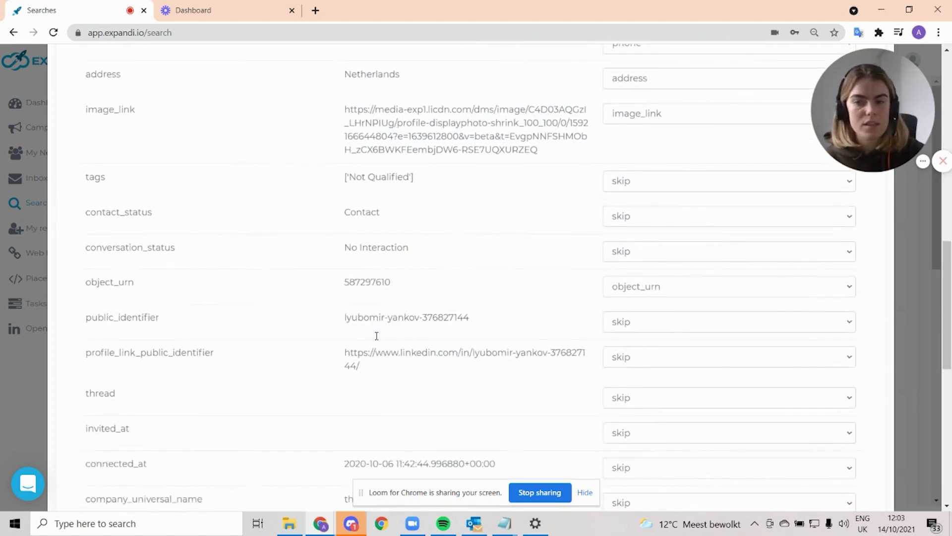
scroll(377, 336, "down", 7)
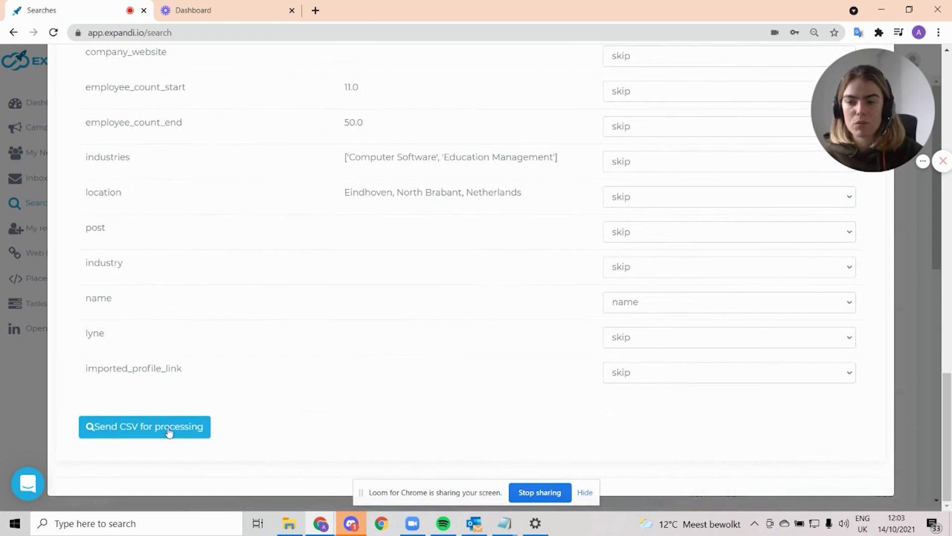
left_click(165, 433)
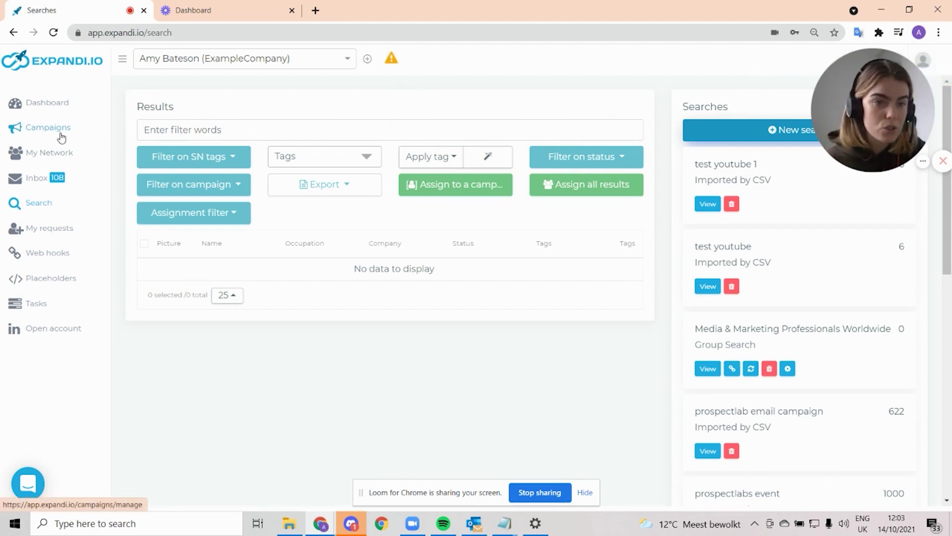
Create a Connector campaign named 'youtube', visible to Just you
left_click(61, 137)
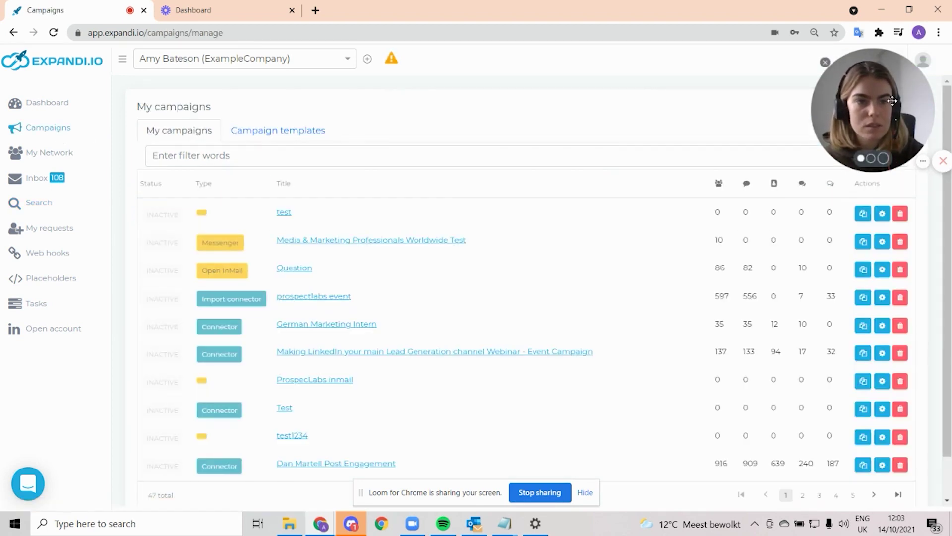
left_click_drag(880, 100, 800, 107)
left_click(898, 107)
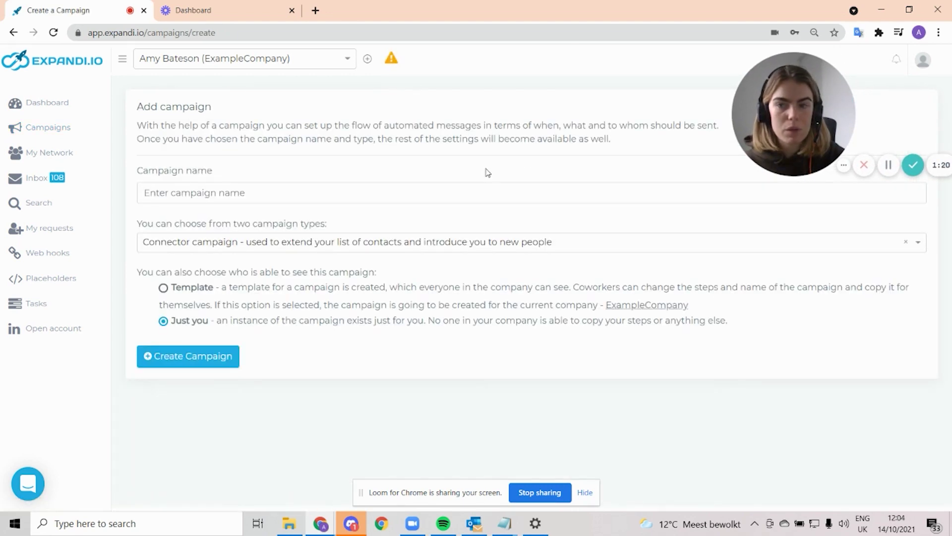
left_click(487, 195)
type("y")
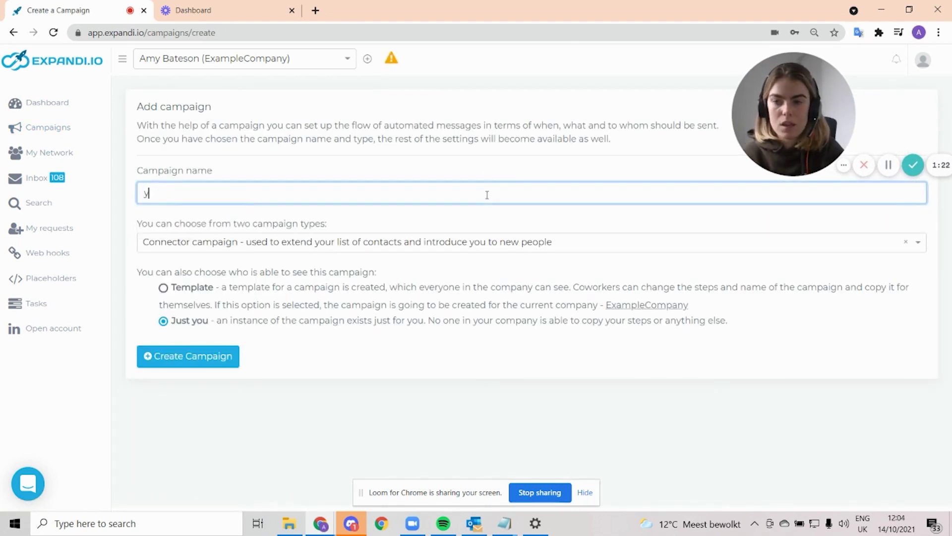
type("outube")
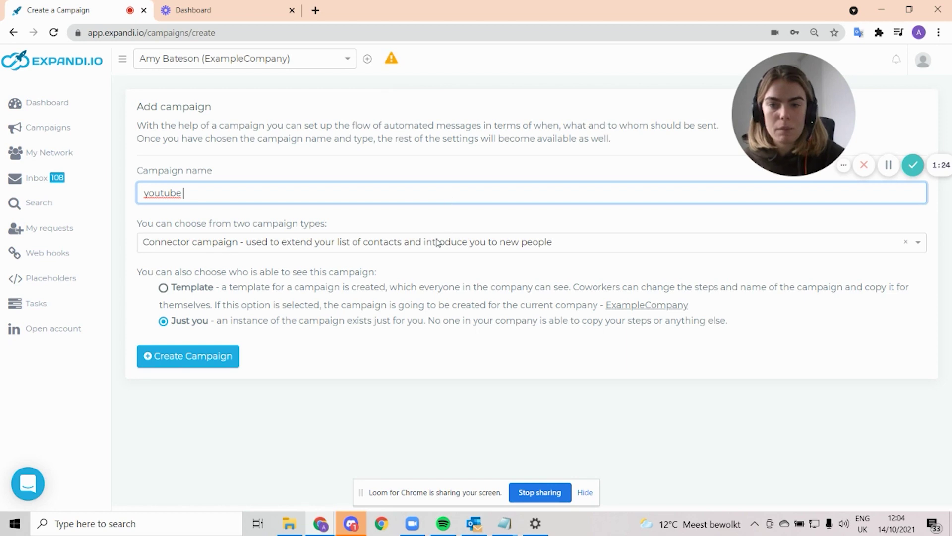
left_click(319, 396)
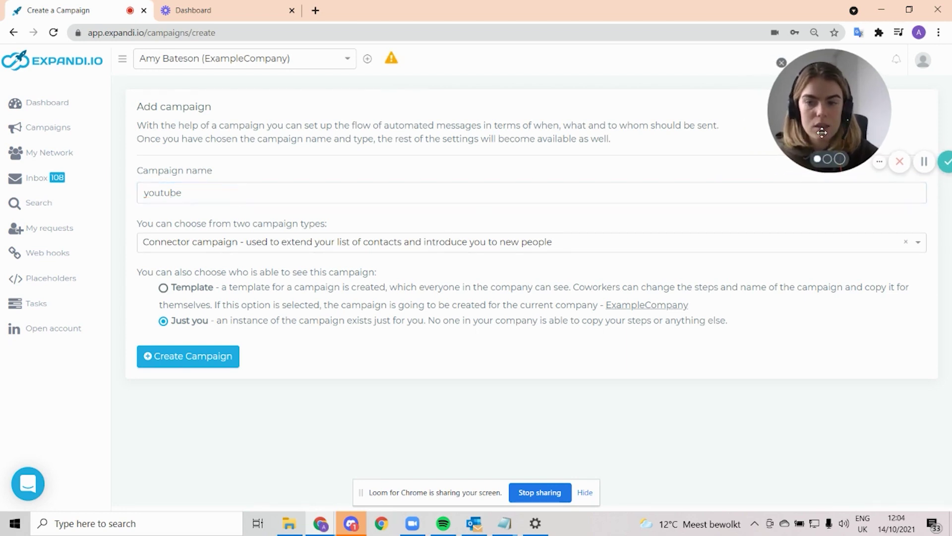
left_click(203, 357)
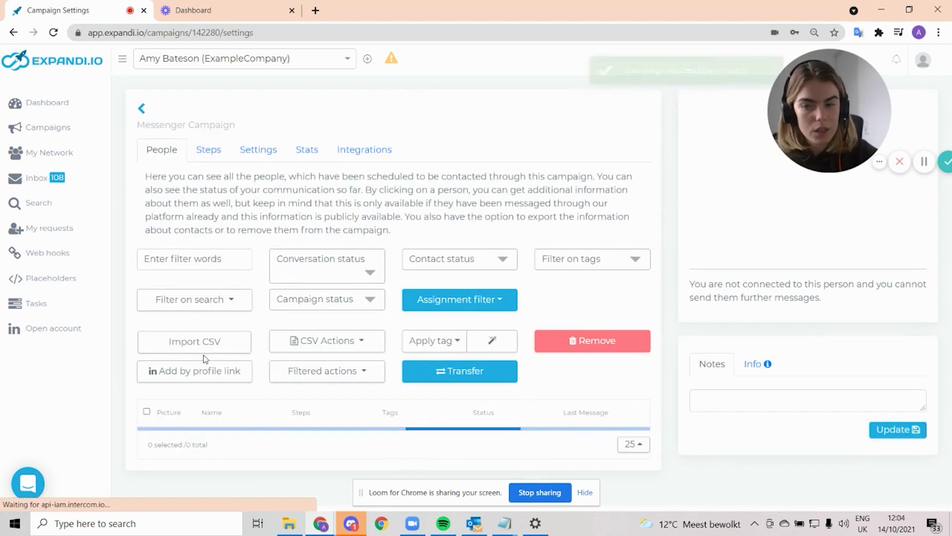
Check the youtube campaign's Steps tab, then return to its empty People list
left_click(205, 151)
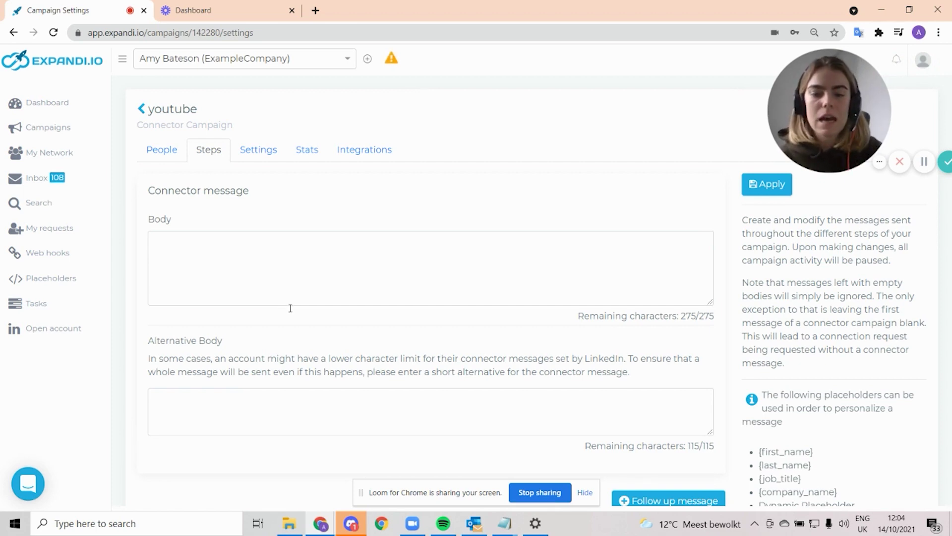
scroll(290, 308, "down", 2)
scroll(665, 412, "up", 2)
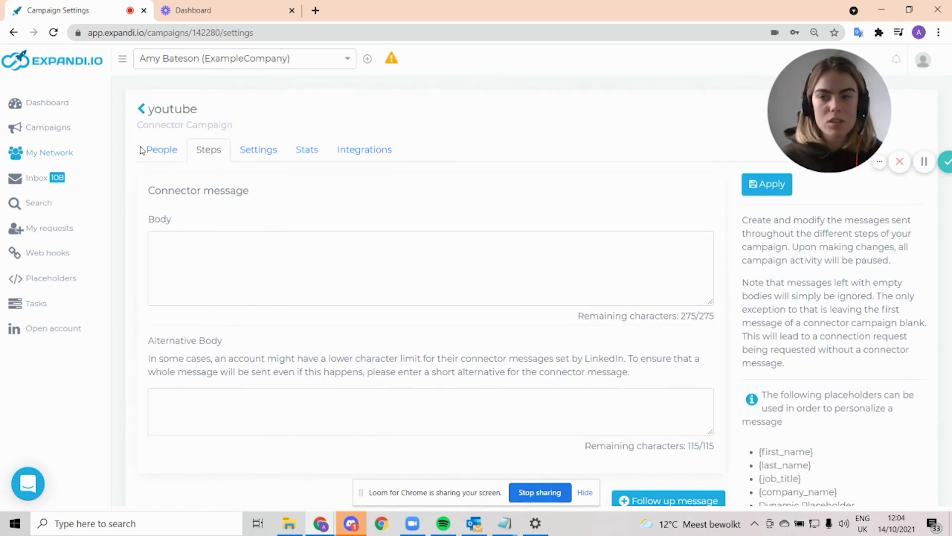
left_click(152, 150)
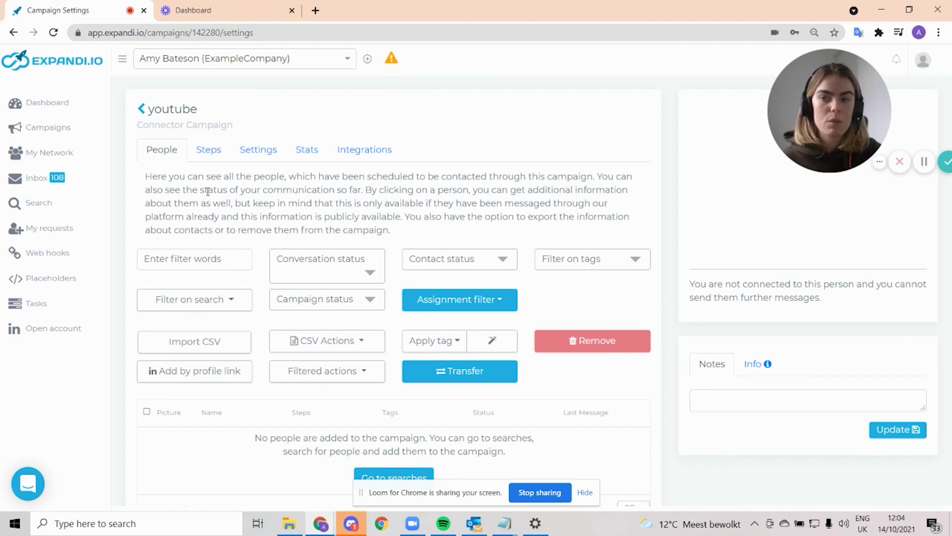